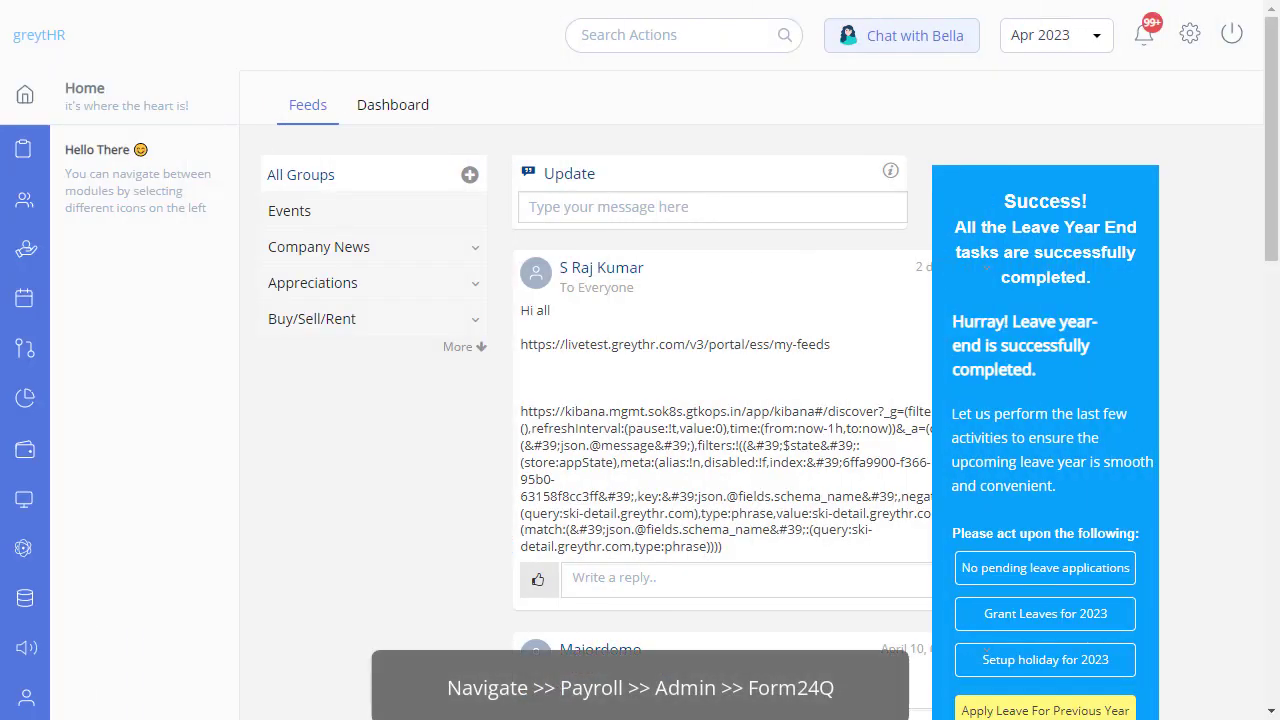
Go to the Form 24Q page under Payroll > Admin.
left_click(25, 249)
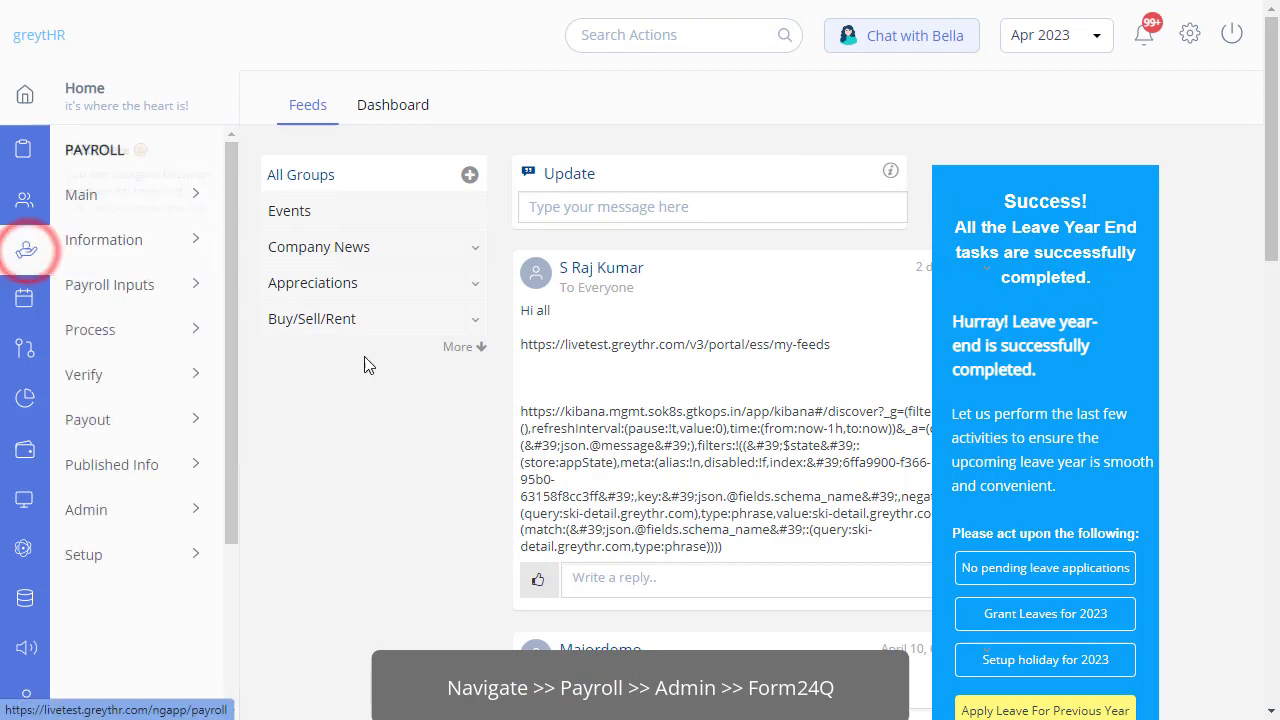
left_click(97, 510)
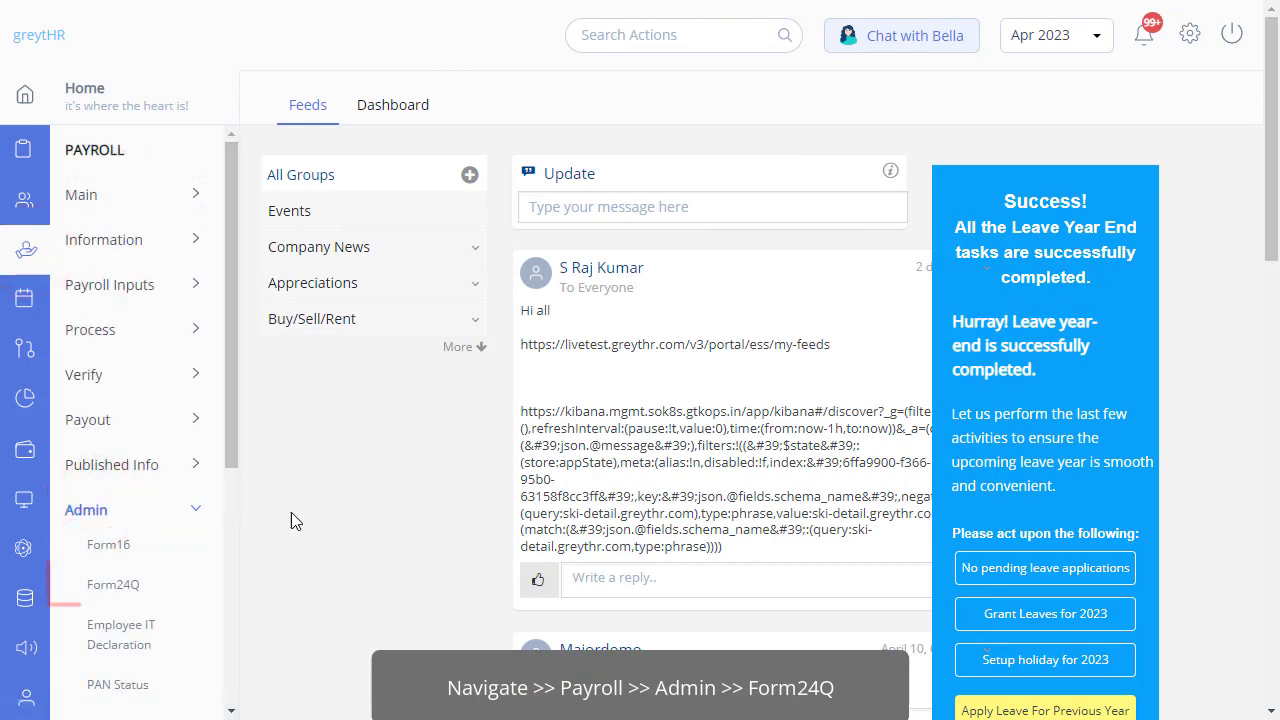
left_click(100, 584)
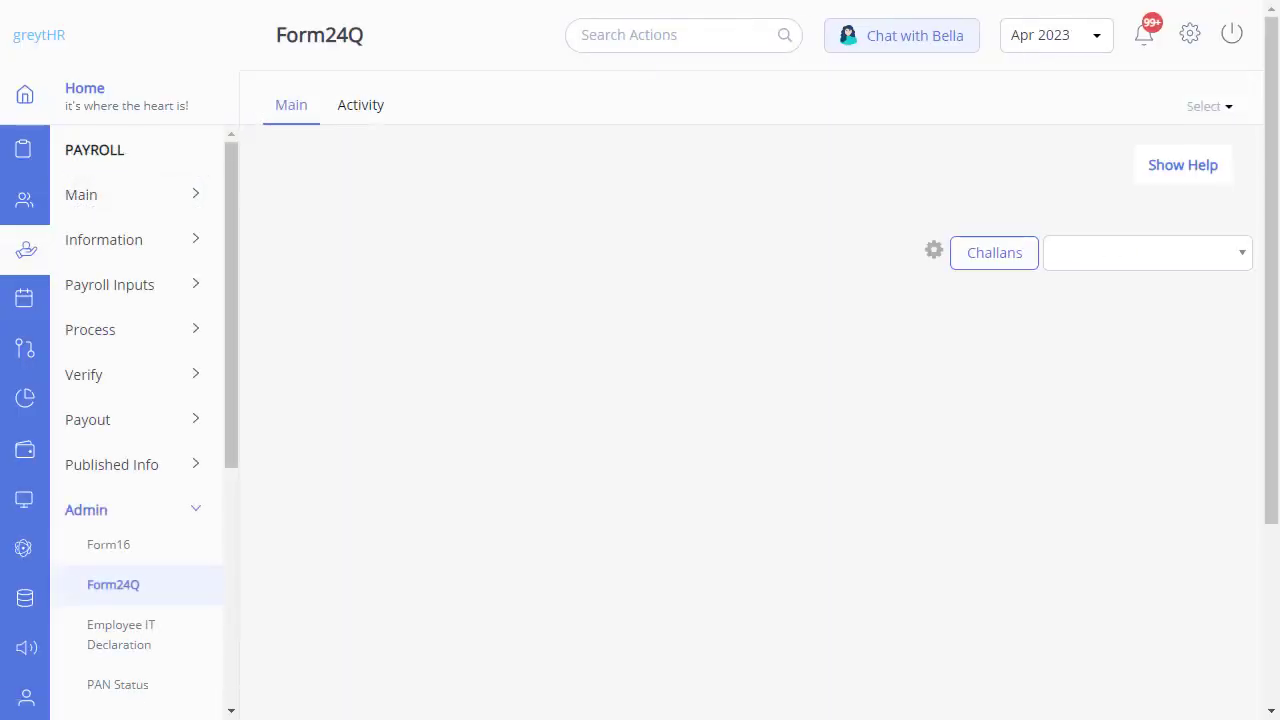
Review the deductor particulars and report preferences, then save the Form 24Q parameters with address change Yes.
left_click(897, 254)
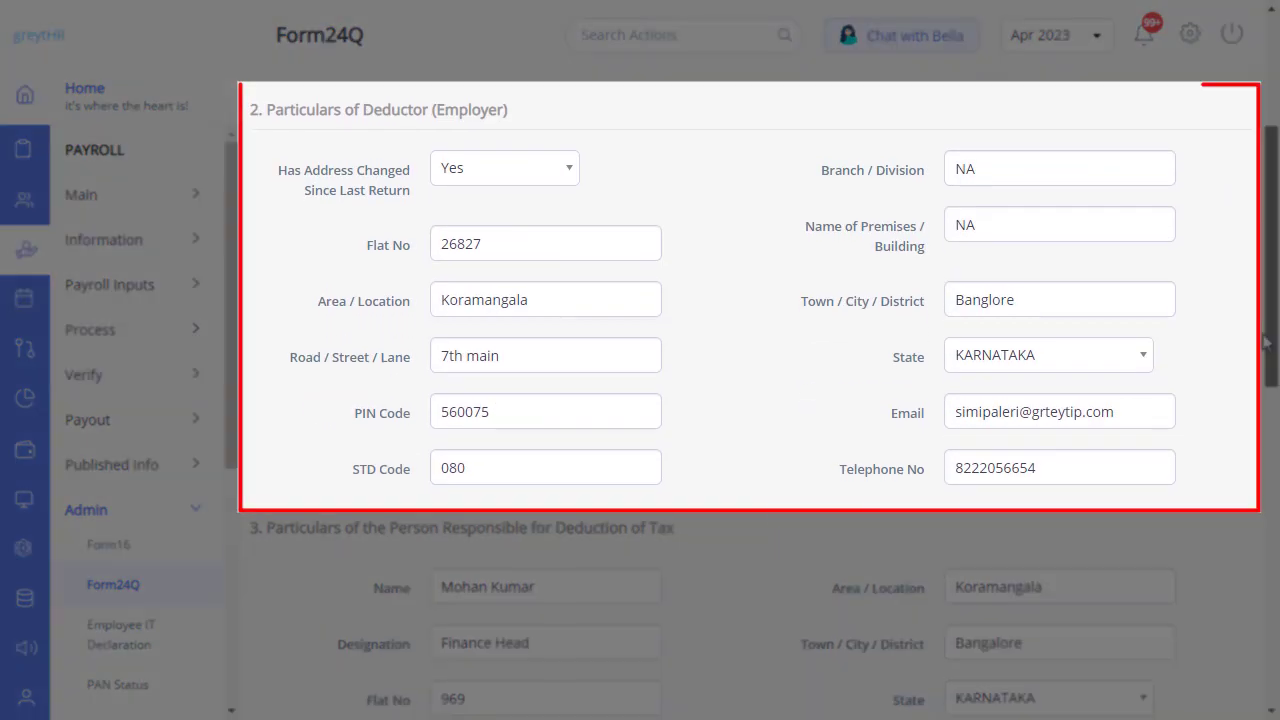
scroll(1249, 434, "down", 4)
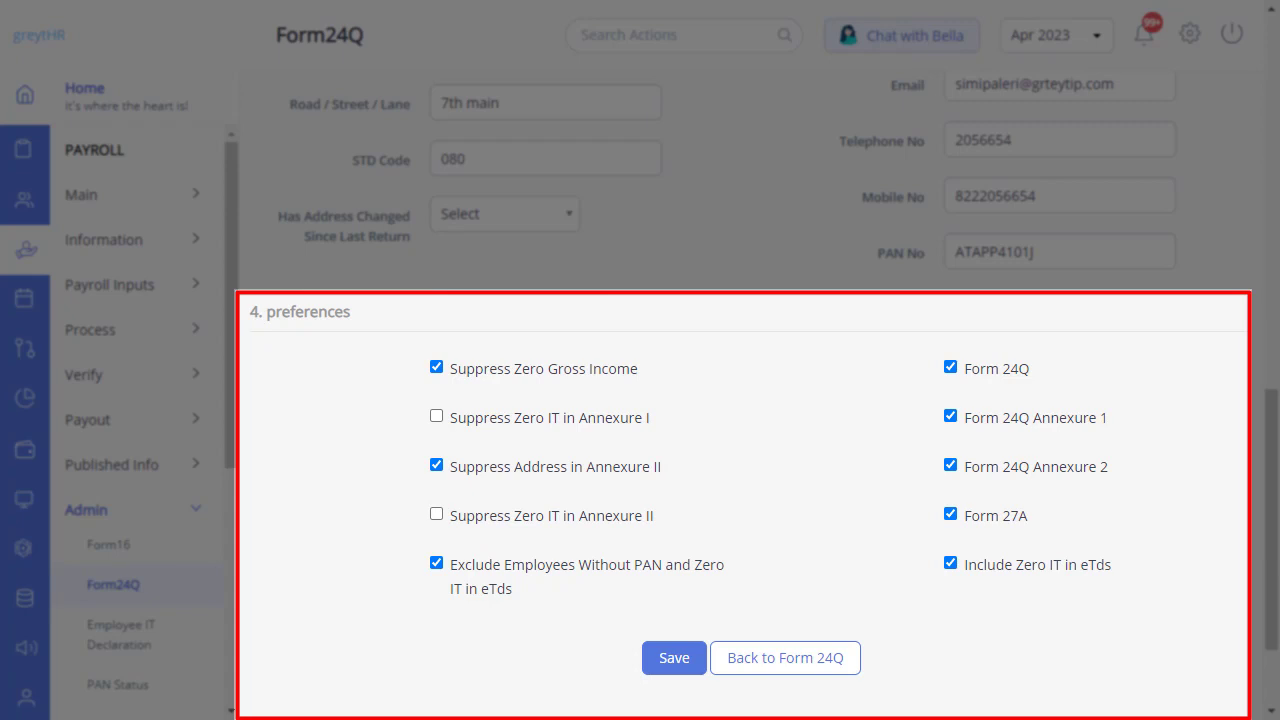
left_click(674, 583)
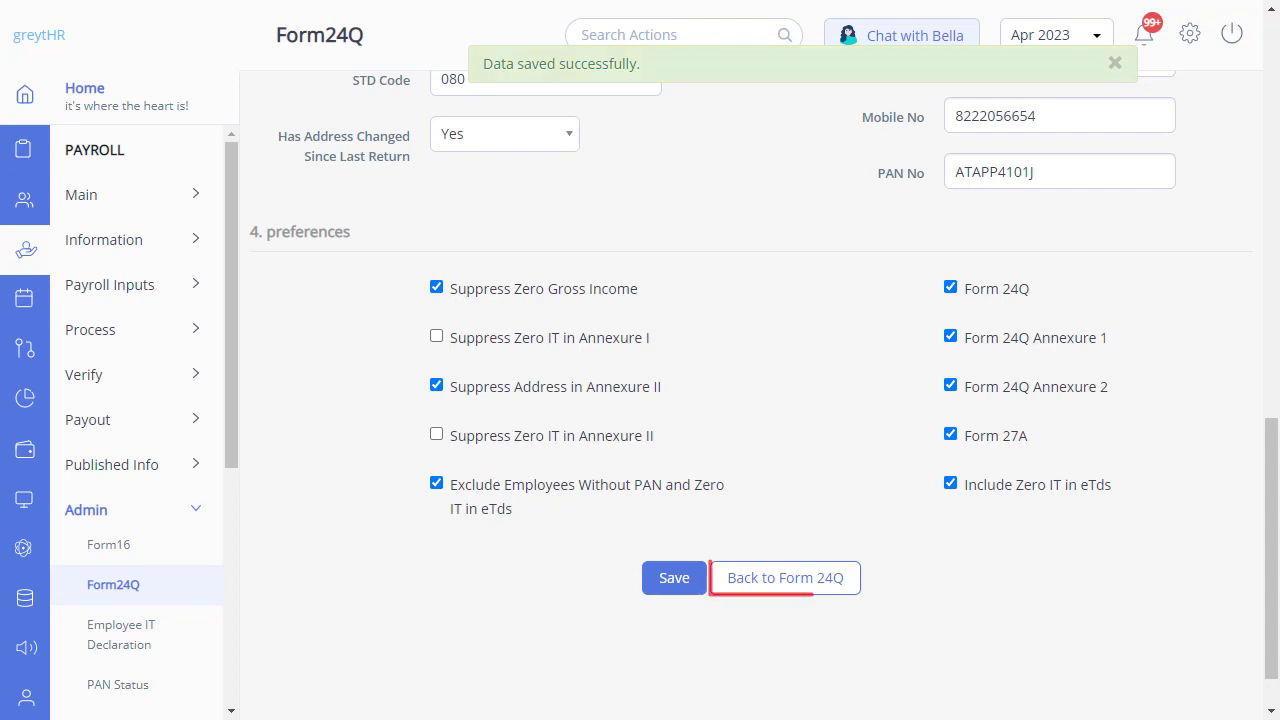
Return to the Form 24Q quarters, view the year's empty challan list, and begin a new challan.
left_click(756, 584)
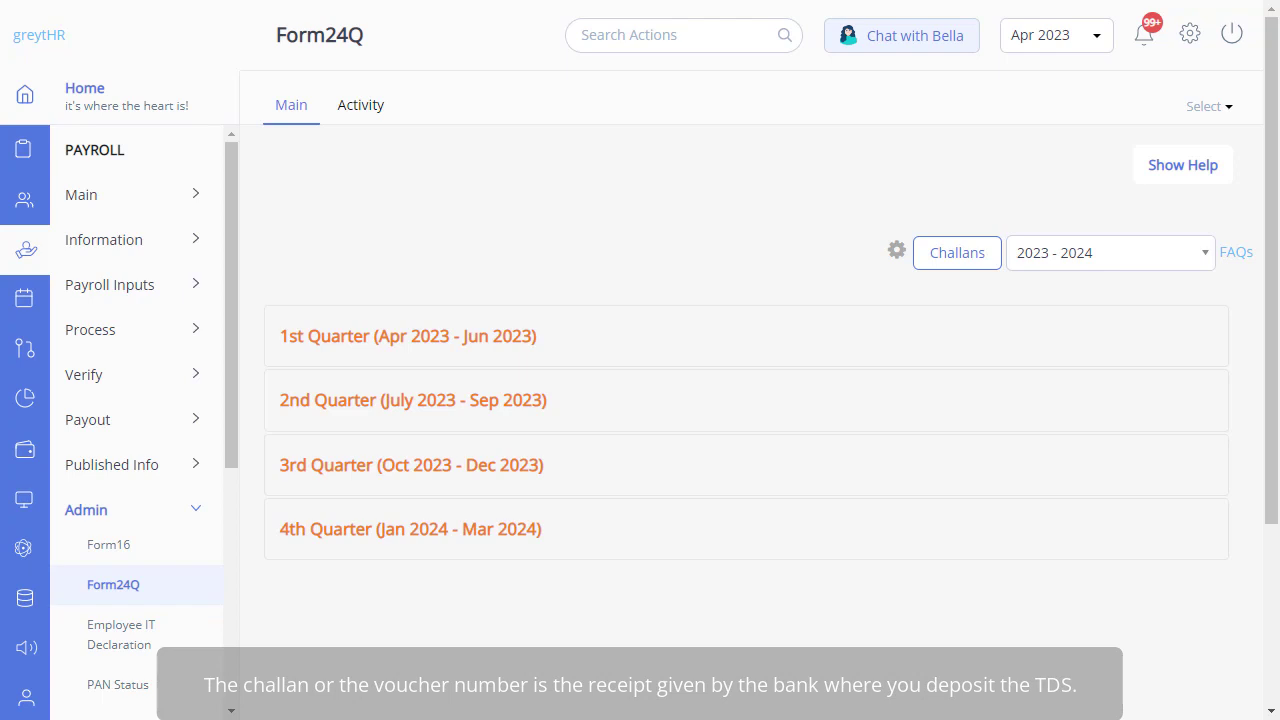
left_click(960, 257)
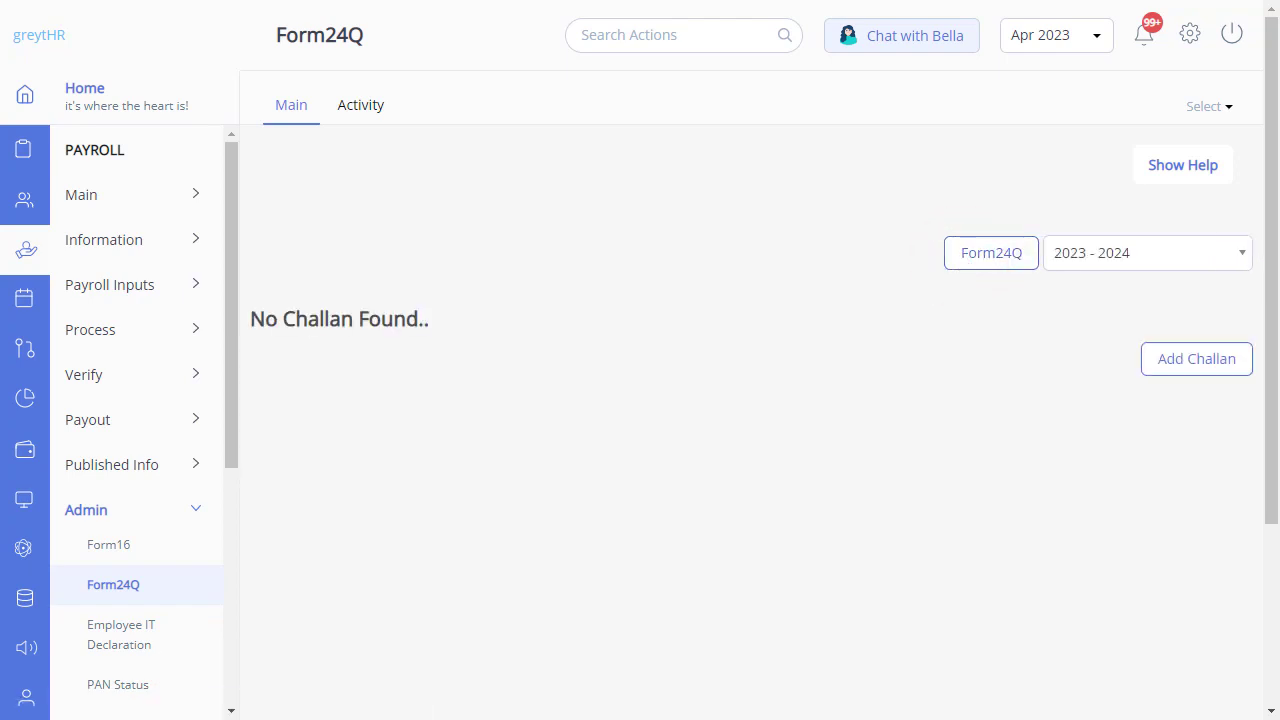
left_click(1185, 355)
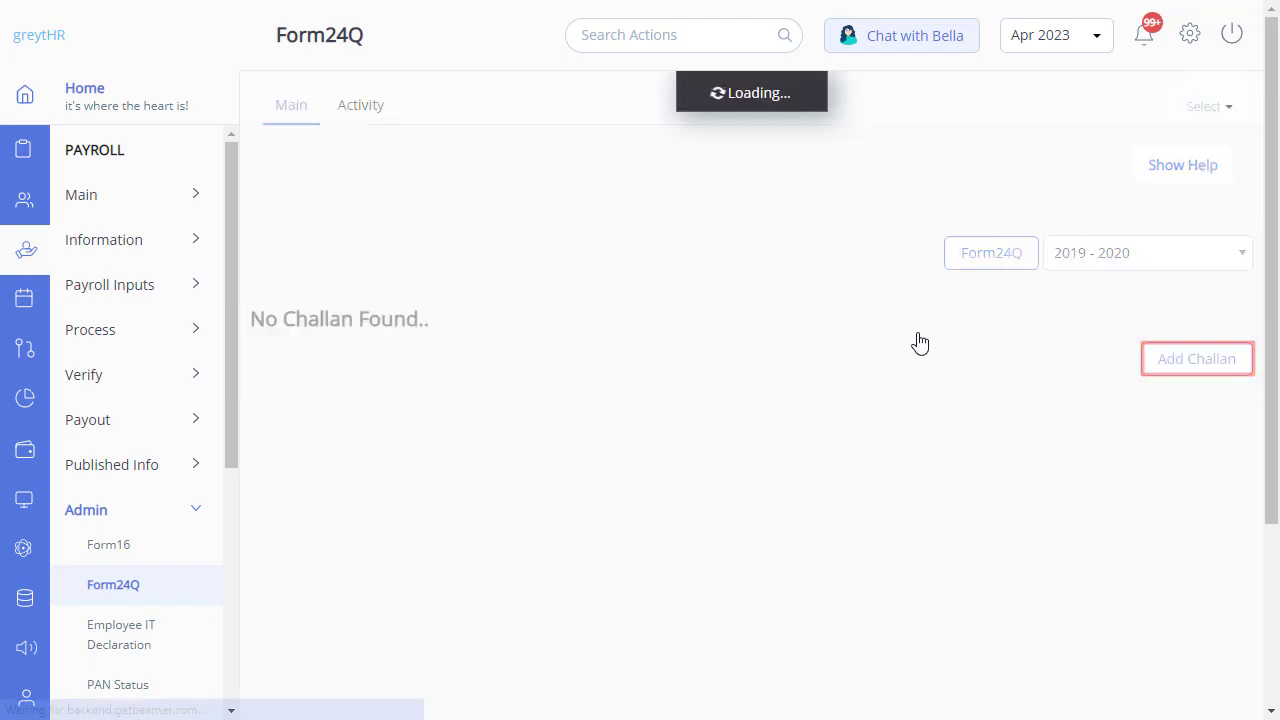
Save a challan for payroll month Apr 2023, serial 51038, HDFC Bank, with its TDS amounts.
left_click(590, 165)
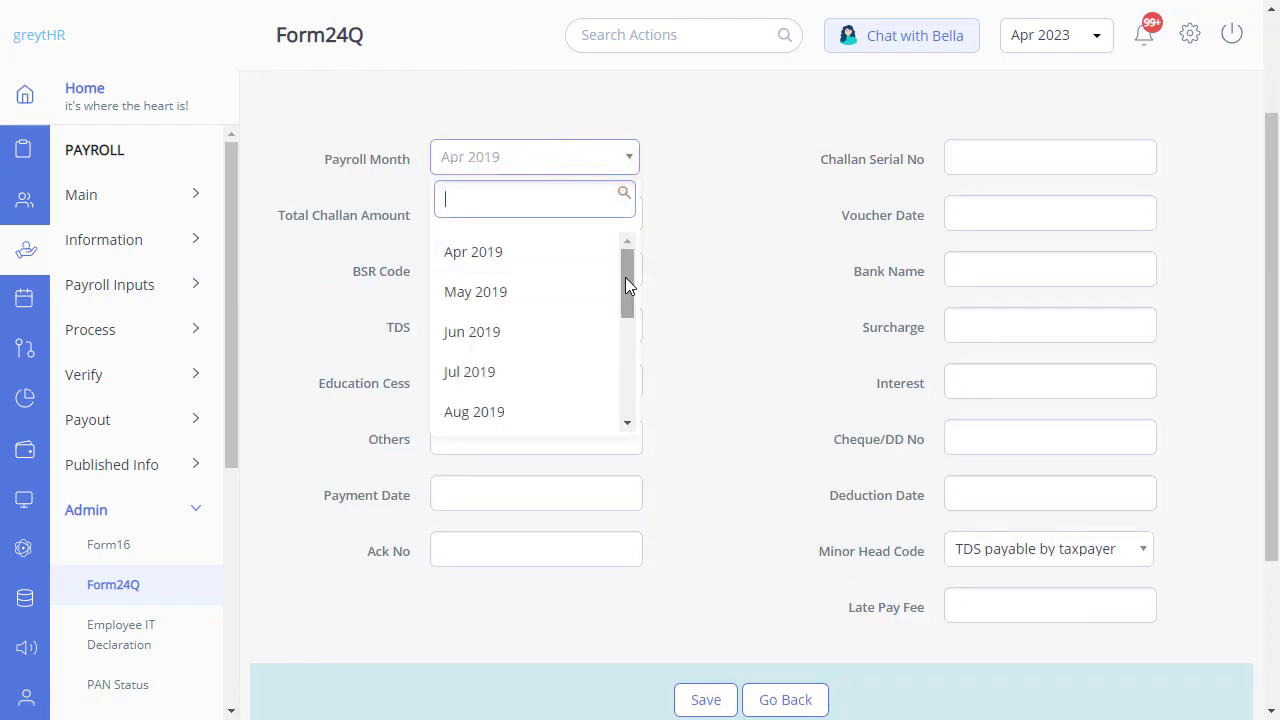
left_click_drag(625, 277, 623, 328)
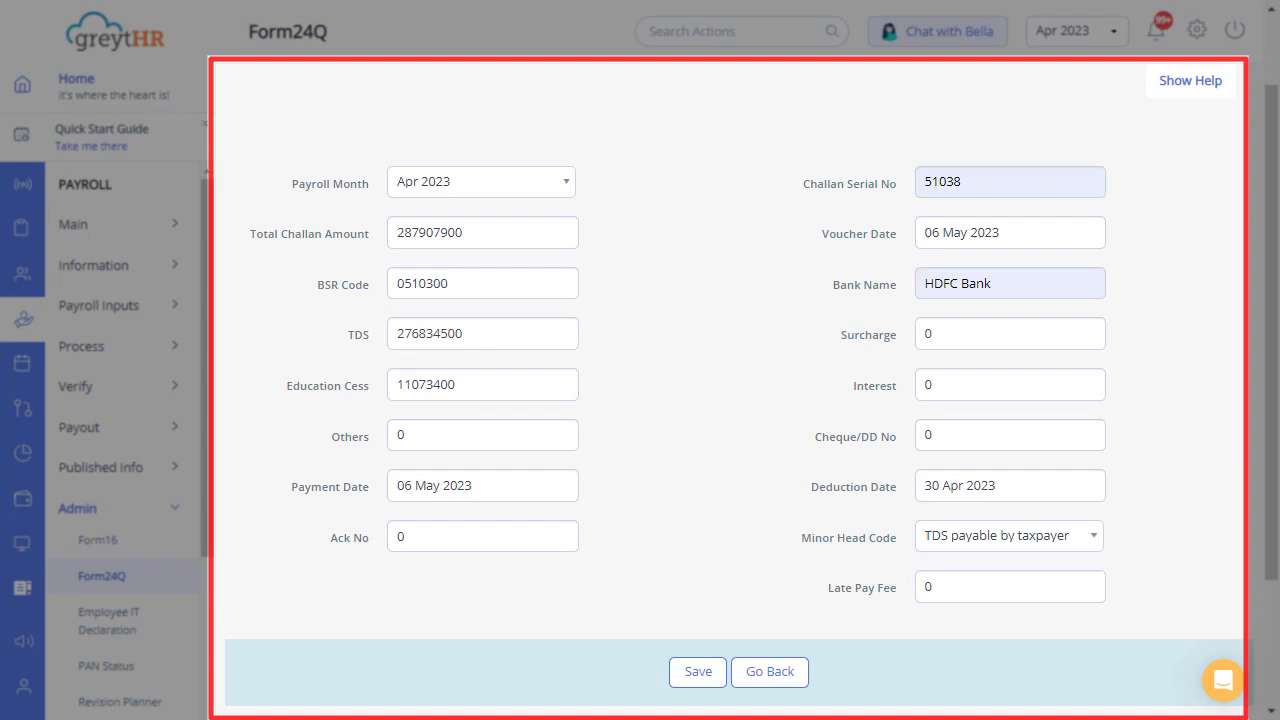
left_click(698, 676)
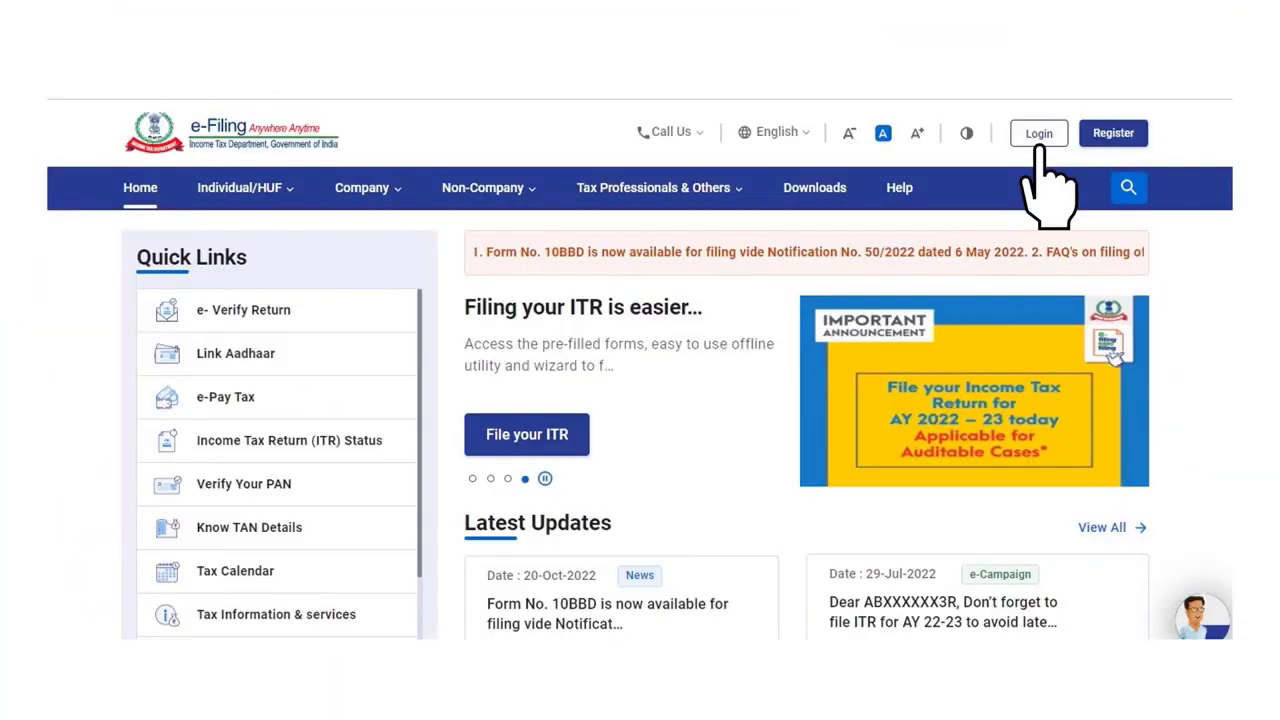
Go to the e-Filing portal login to fetch the challan CSI file from payment history.
left_click(1039, 135)
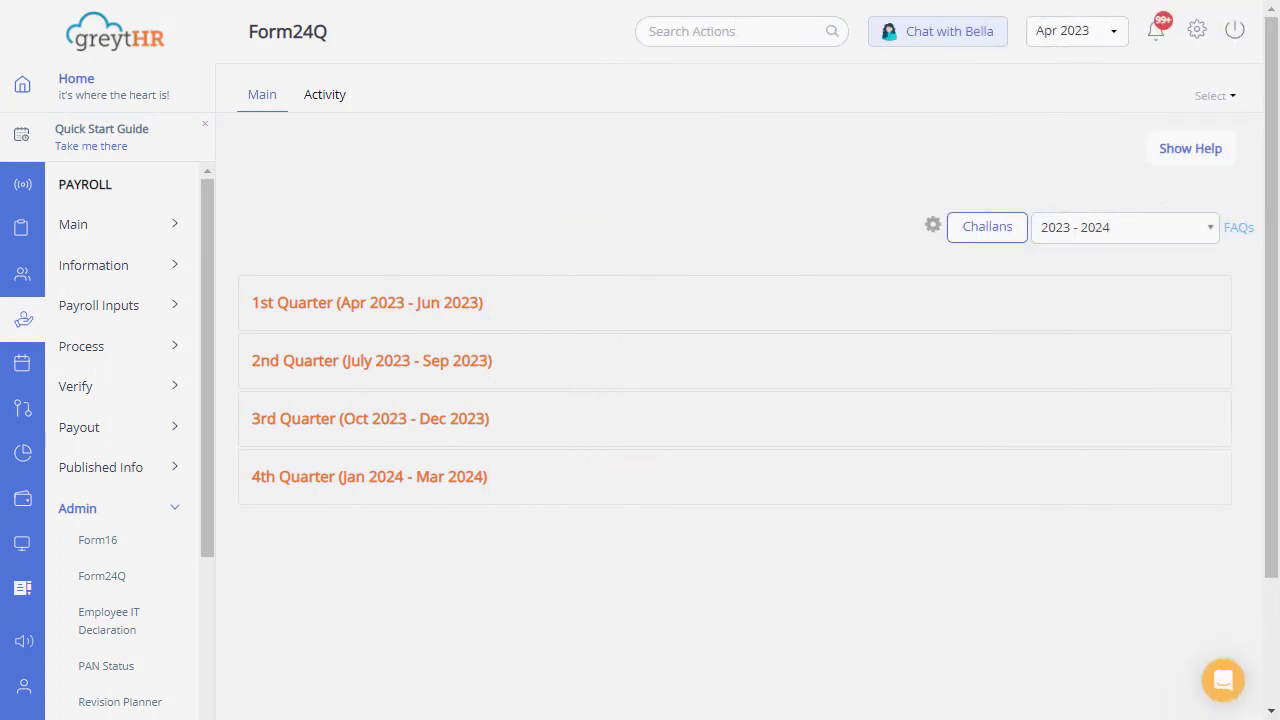
Expand the quarter's Form 24Q Filing section showing challan 51038 and no downloadable files.
scroll(503, 423, "down", 1)
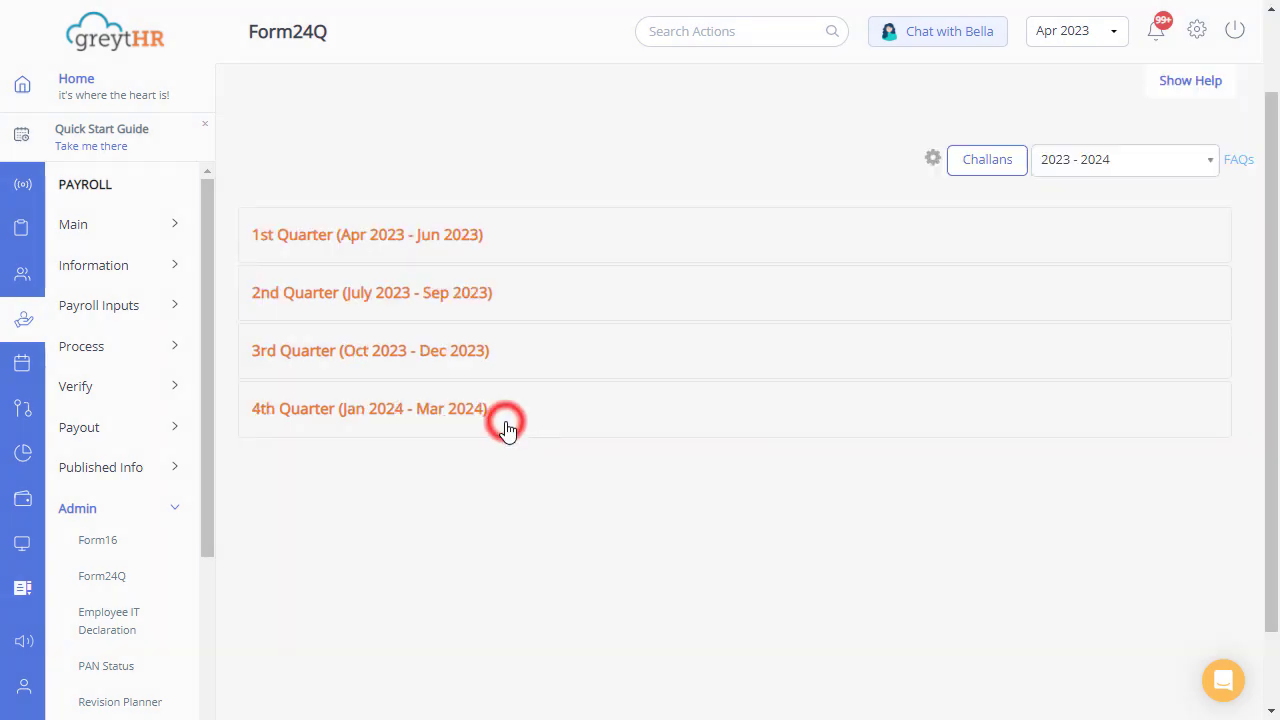
left_click(503, 420)
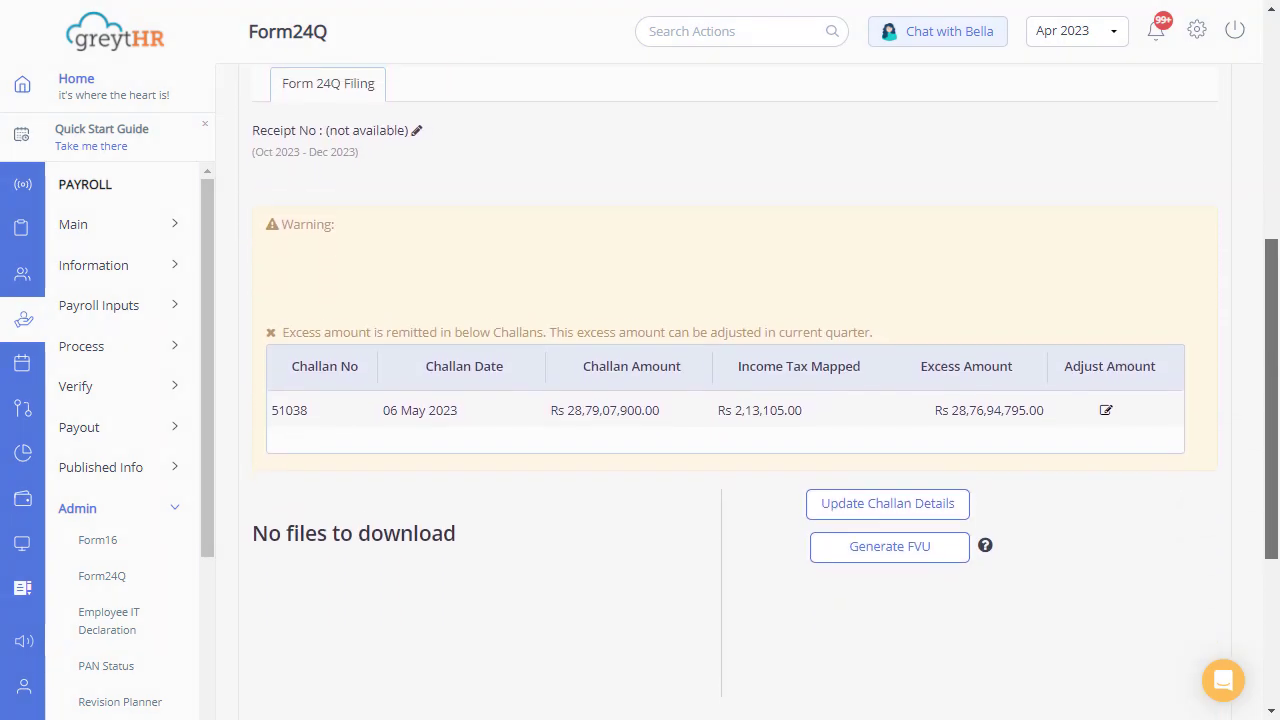
Upload the downloaded challan CSI file from the Generate FVU pre-generation checklist.
left_click(893, 549)
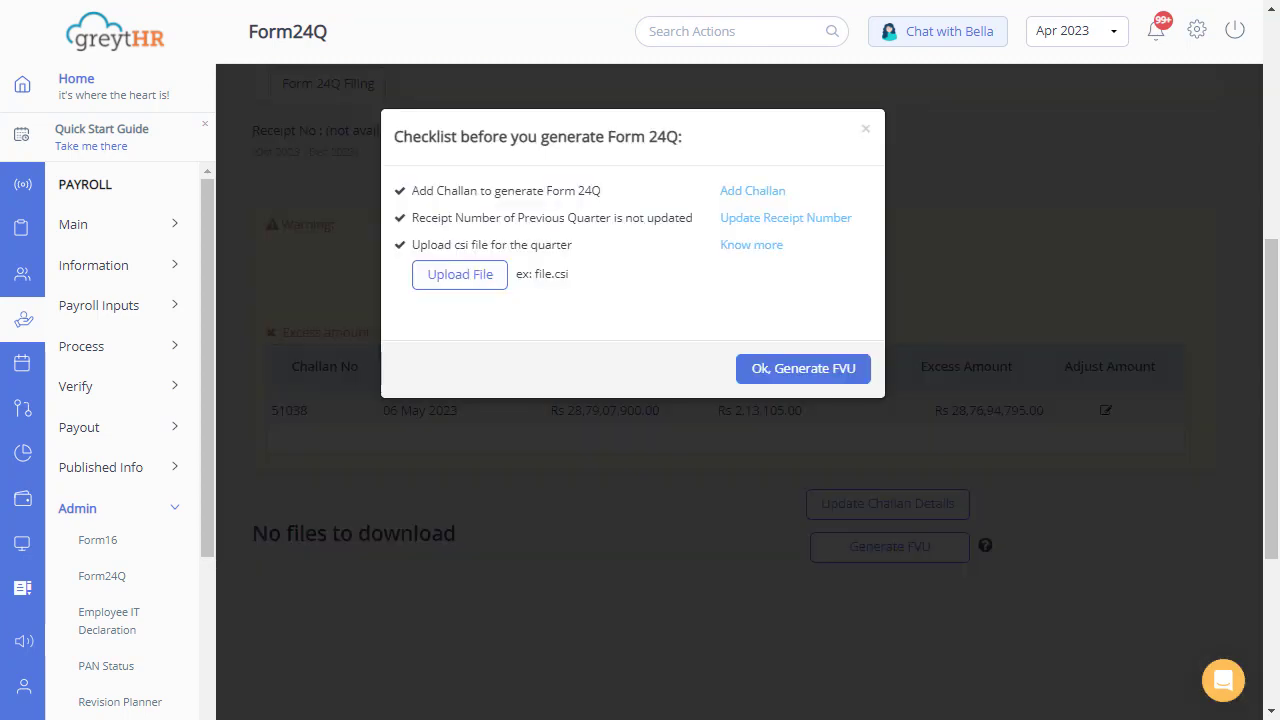
left_click(437, 286)
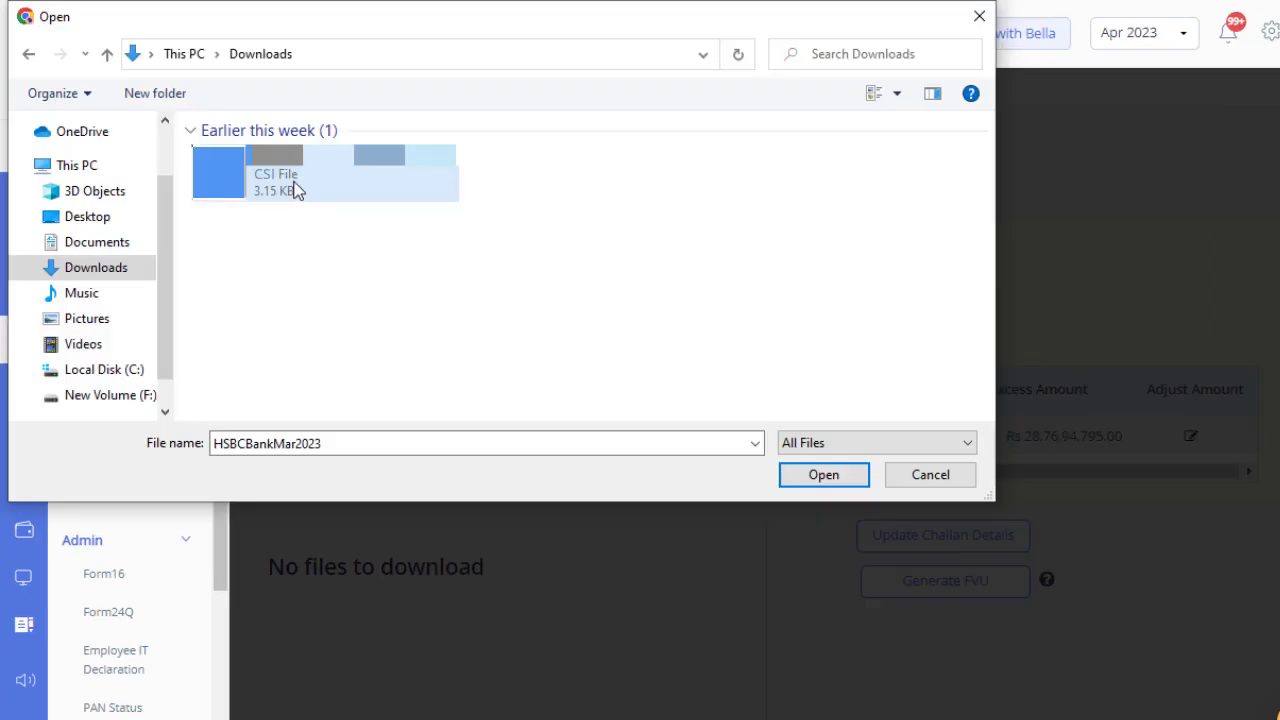
left_click(294, 186)
left_click(808, 476)
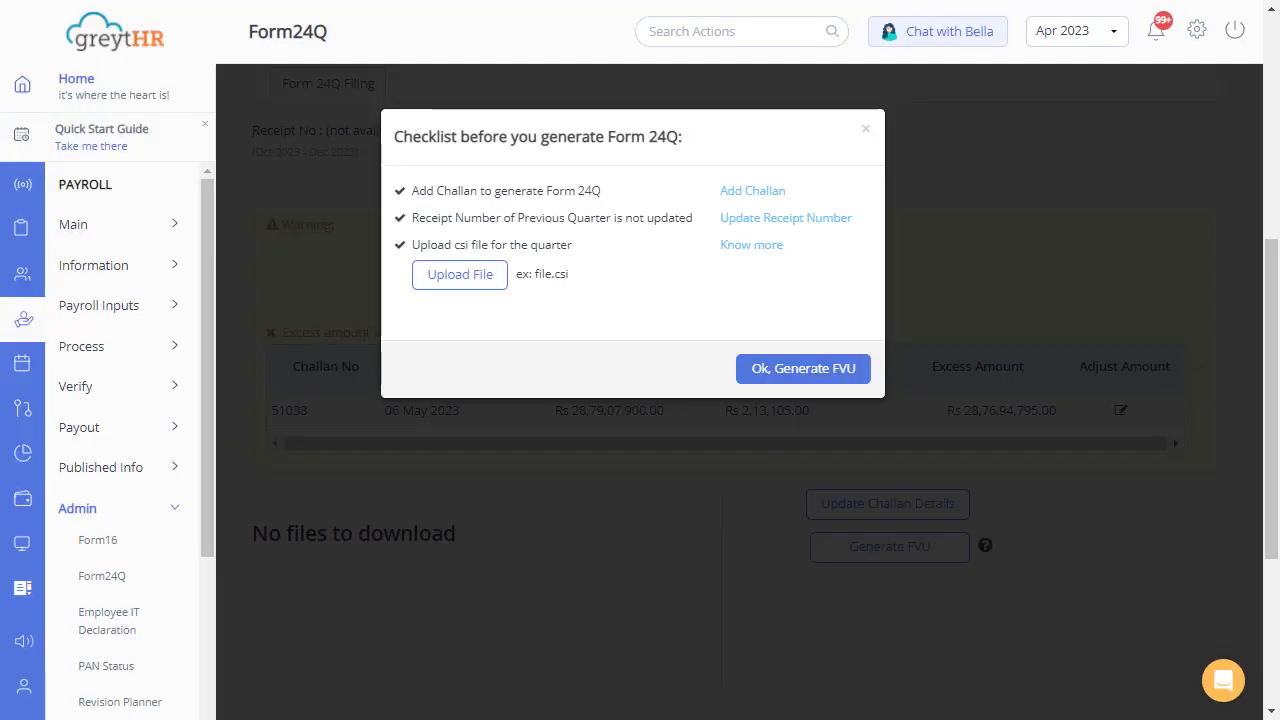